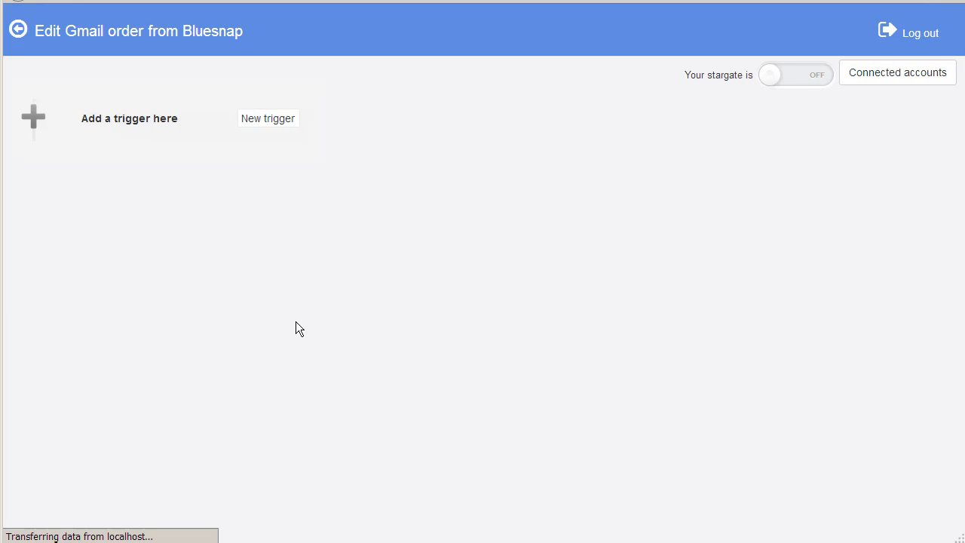
Add a GMail trigger to the gate and set its event to New Email.
click(267, 119)
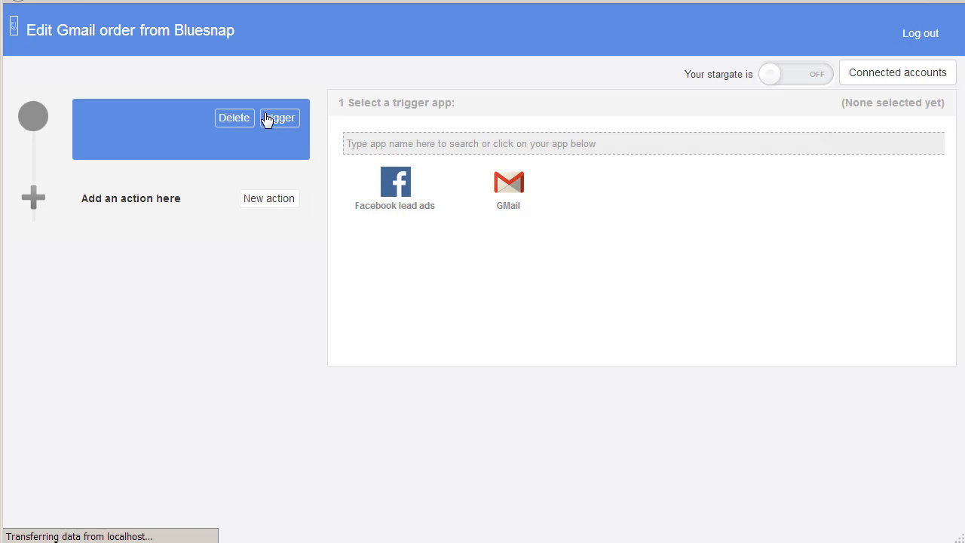
click(509, 188)
click(398, 174)
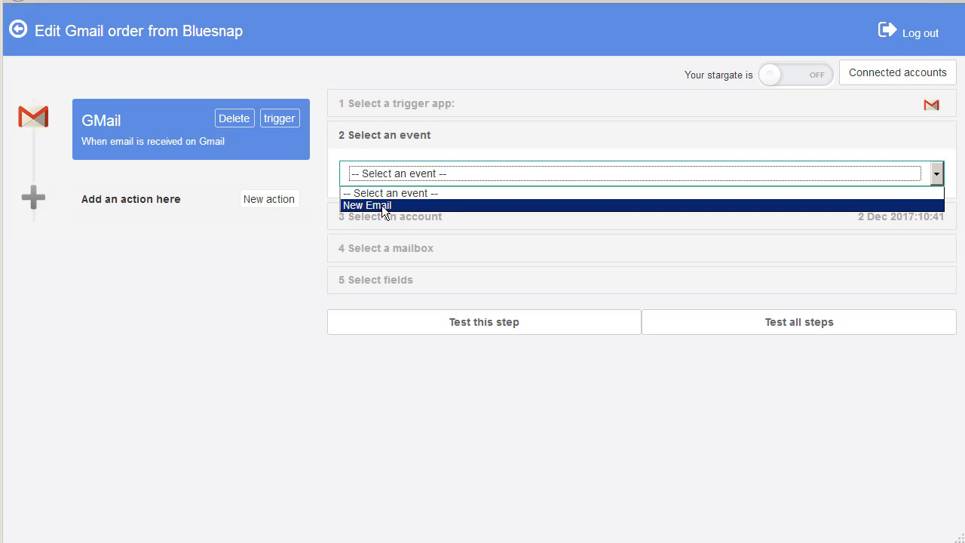
click(381, 205)
Start adding an account to the GMail trigger by signing in to Google and allowing Stargate Gmail access.
click(381, 205)
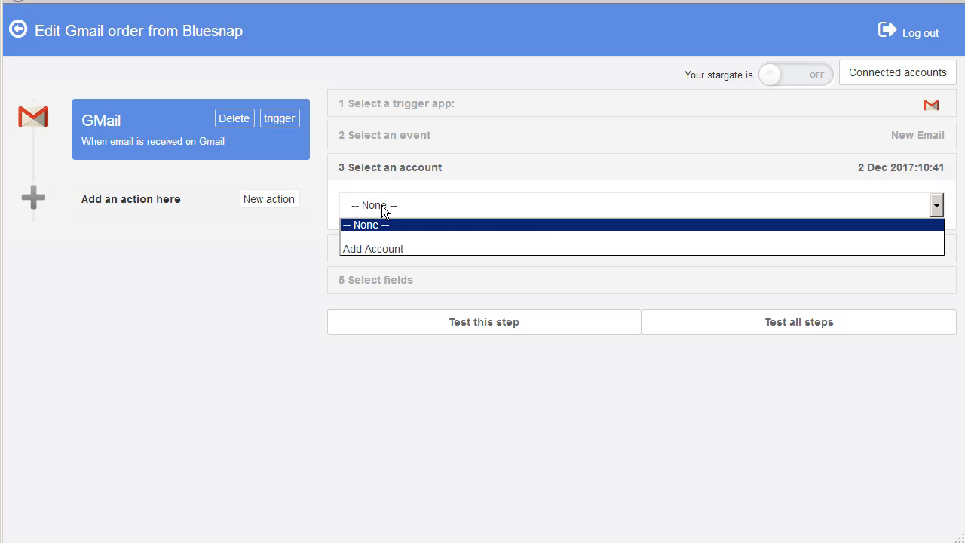
click(379, 249)
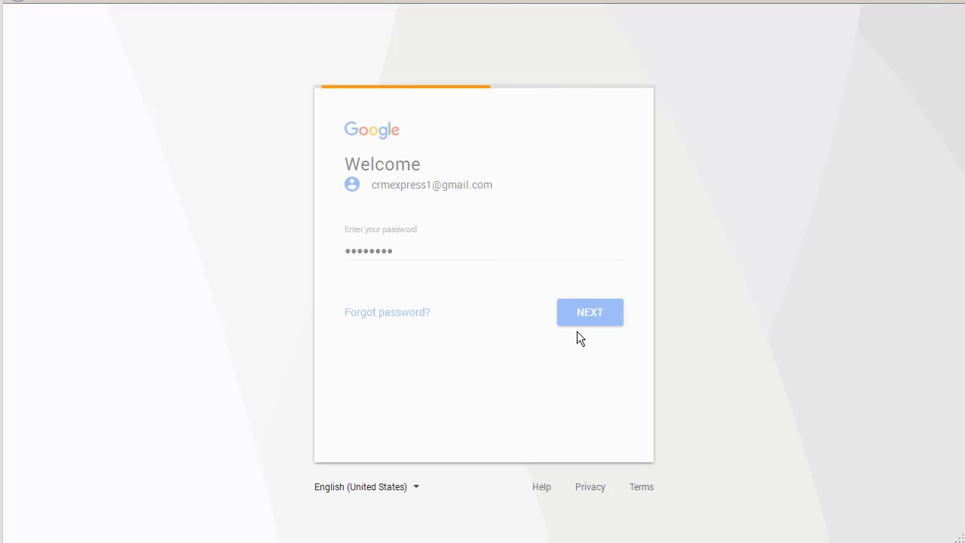
click(579, 311)
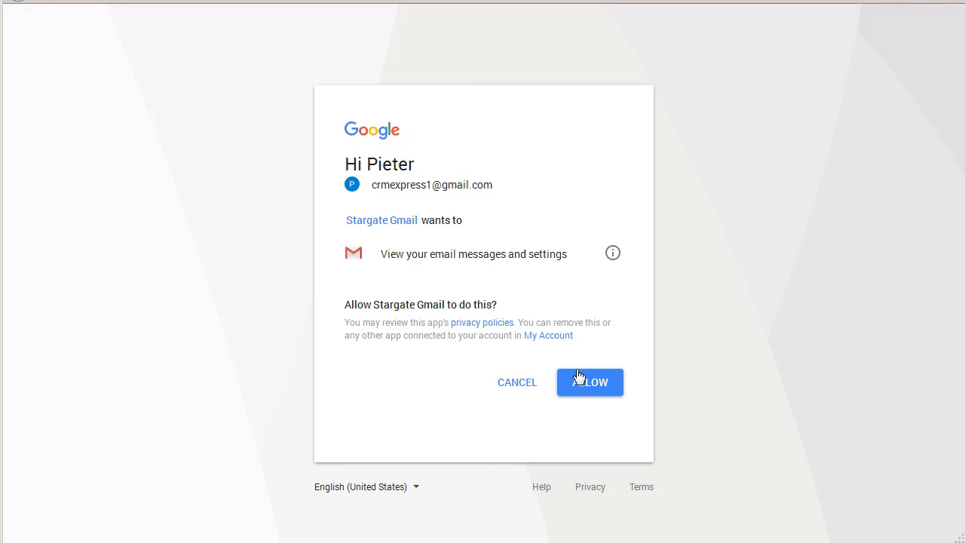
click(580, 378)
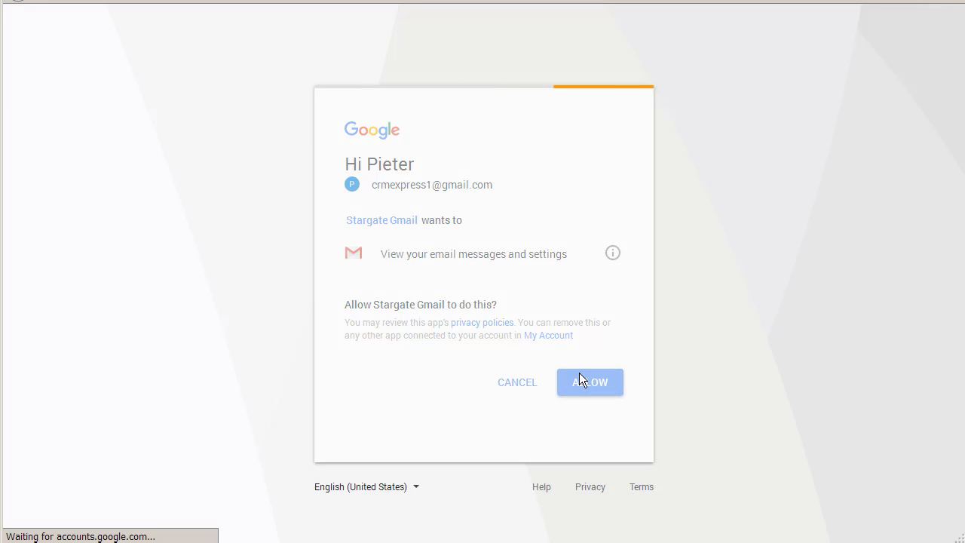
Copy the Google authorization code and paste it into the GMail trigger's account Code field.
right_click(66, 166)
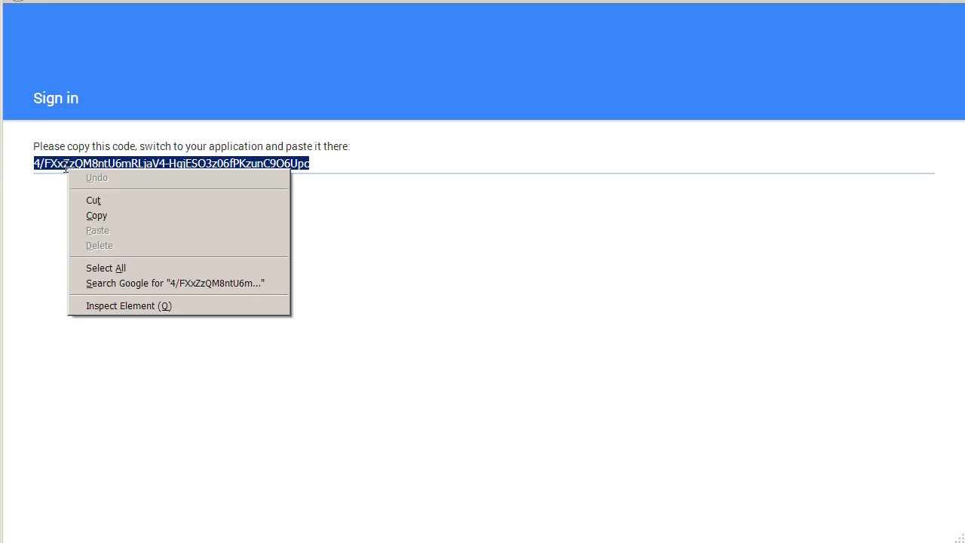
click(105, 215)
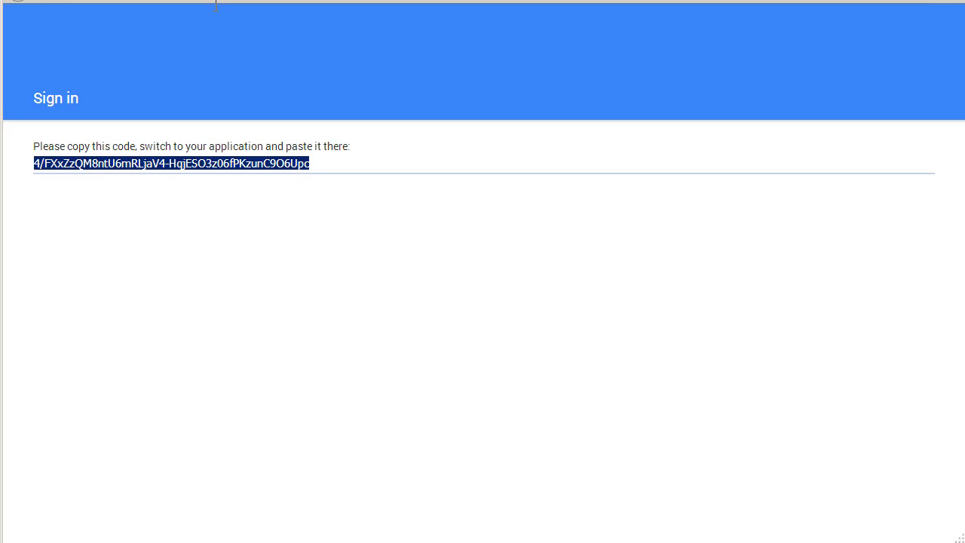
click(268, 0)
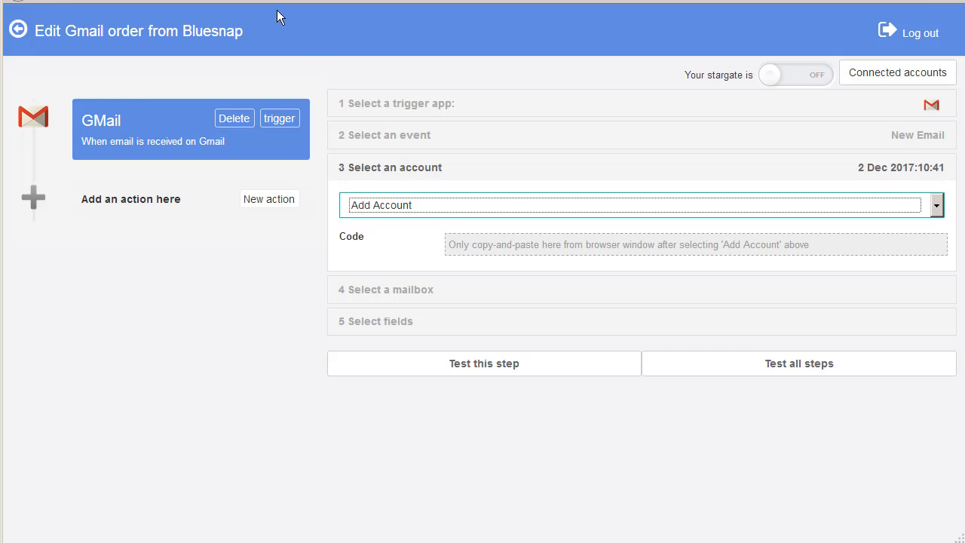
click(472, 249)
right_click(473, 249)
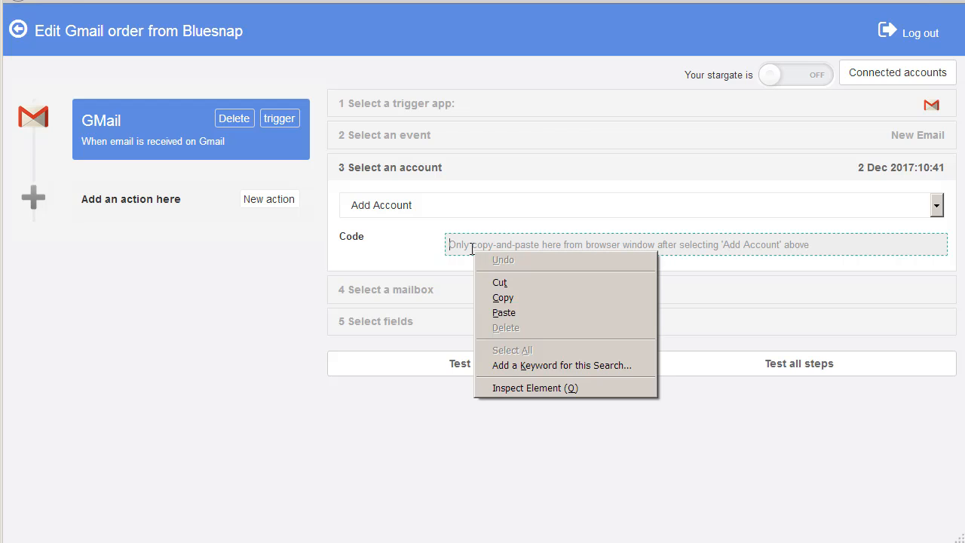
click(517, 316)
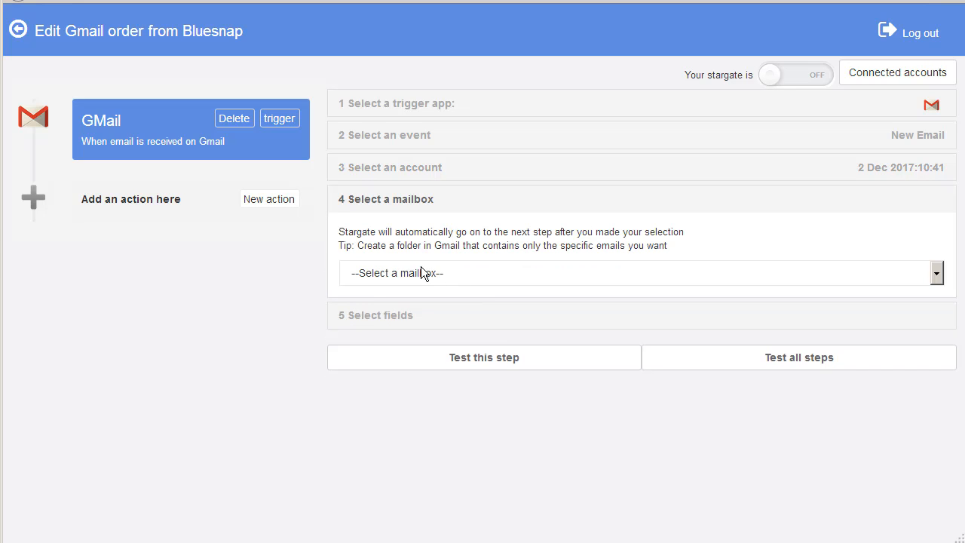
Set the GMail trigger's mailbox to Bluesnap.
click(422, 277)
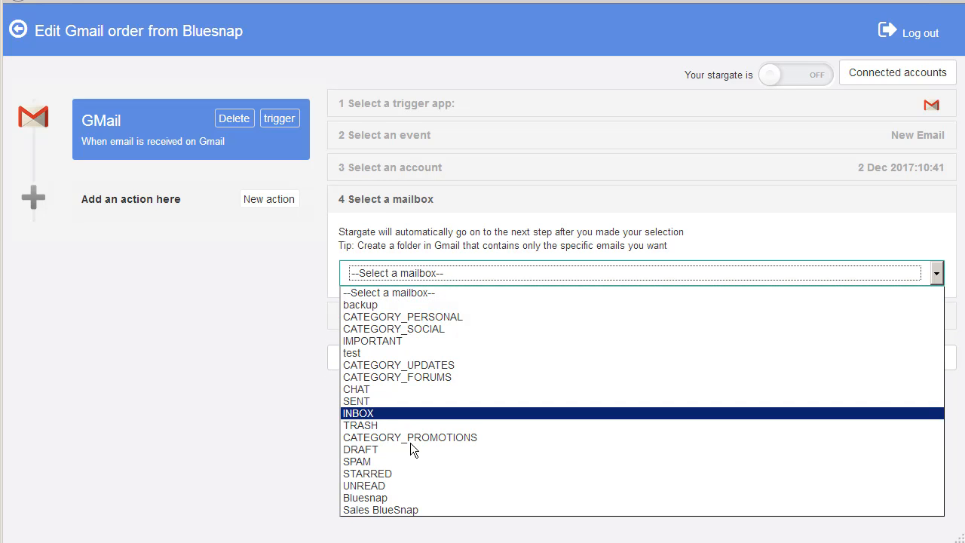
click(396, 496)
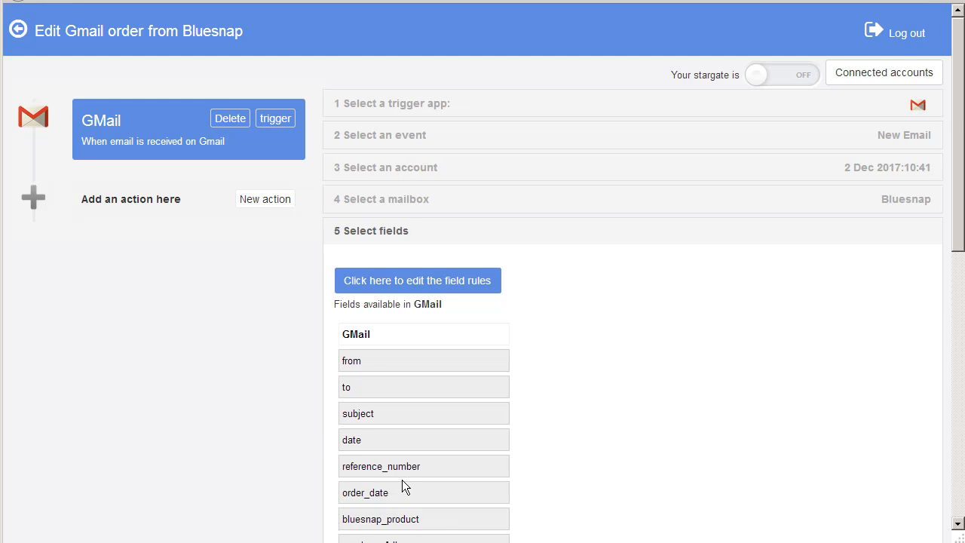
Review the available GMail fields, then inspect the field rules' extract result, visual and parsed data views.
scroll(402, 484, down, 5)
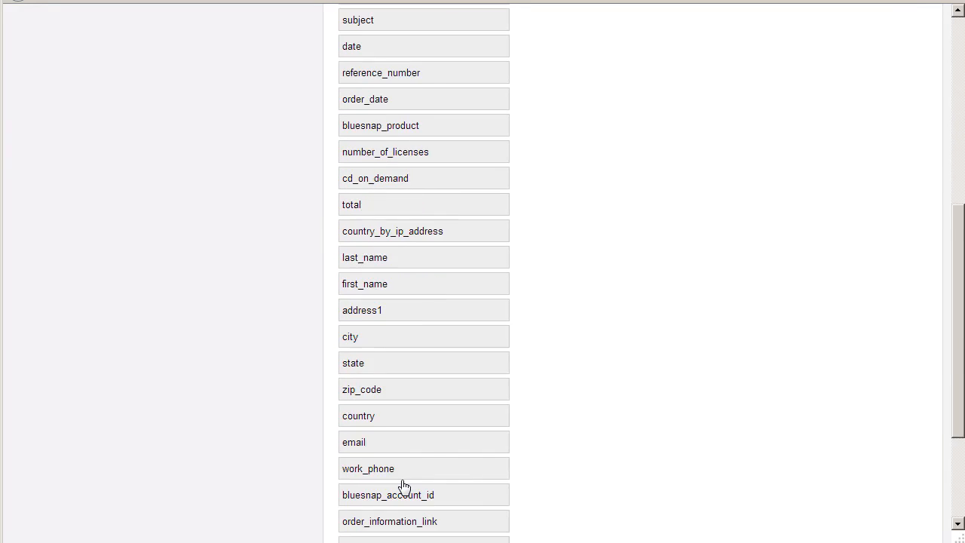
scroll(402, 481, down, 3)
scroll(402, 481, up, 7)
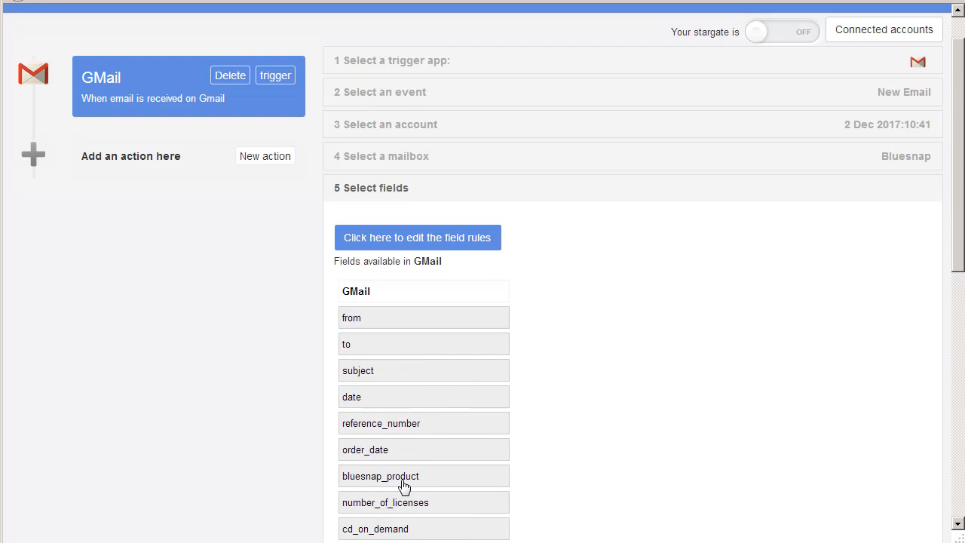
click(396, 243)
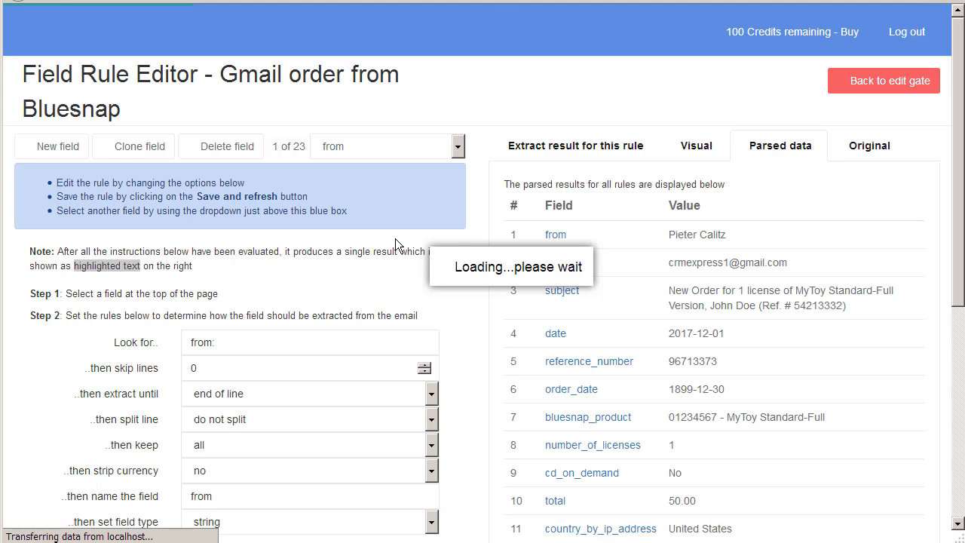
click(559, 147)
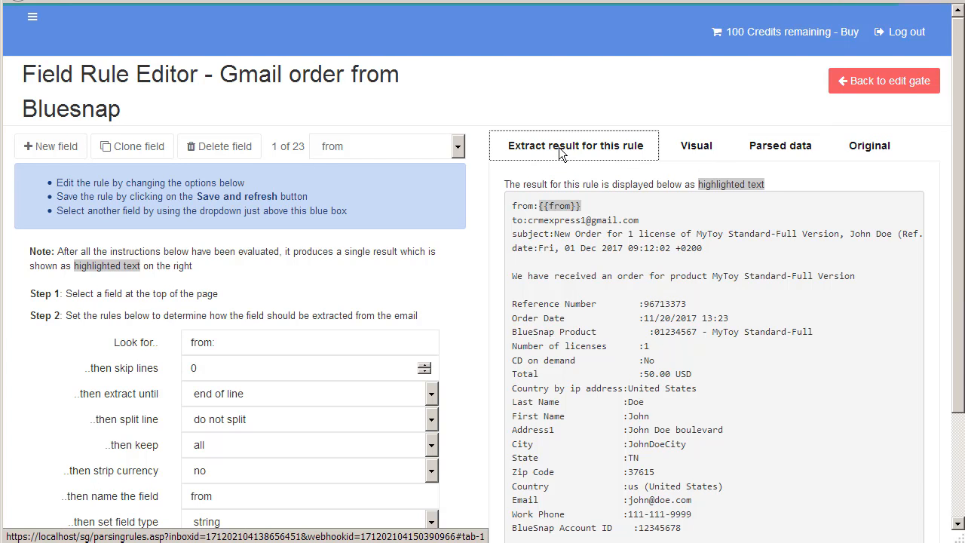
click(705, 150)
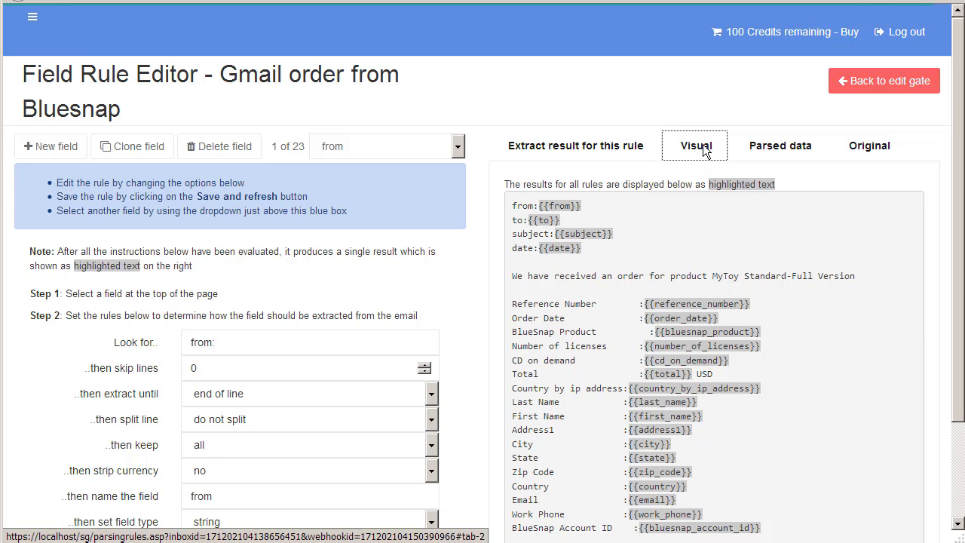
click(770, 151)
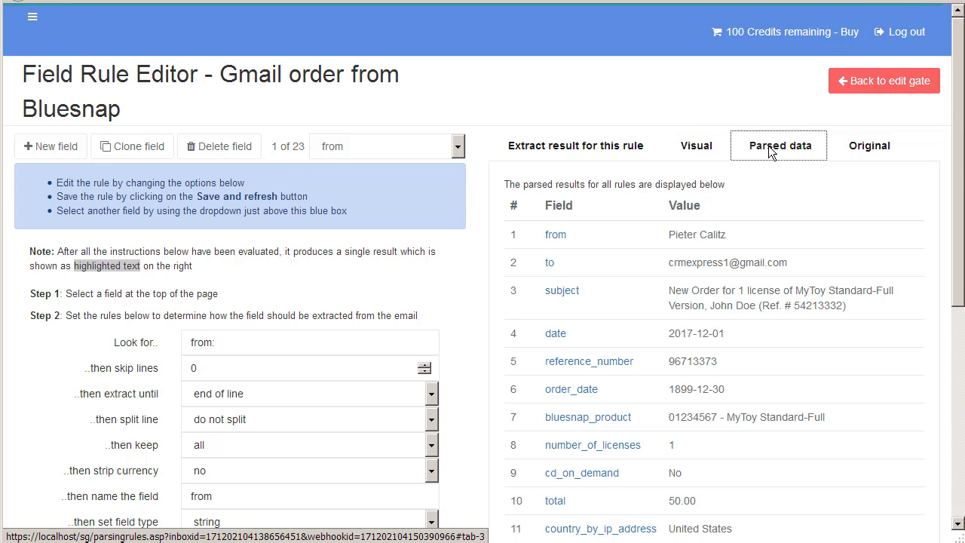
Return from the field rules to the gate and test the GMail trigger step.
click(856, 84)
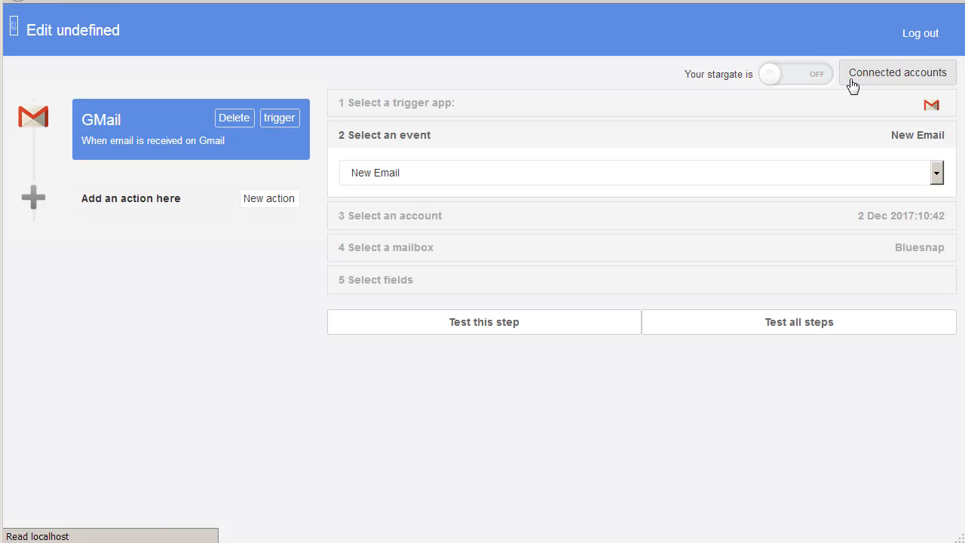
click(487, 322)
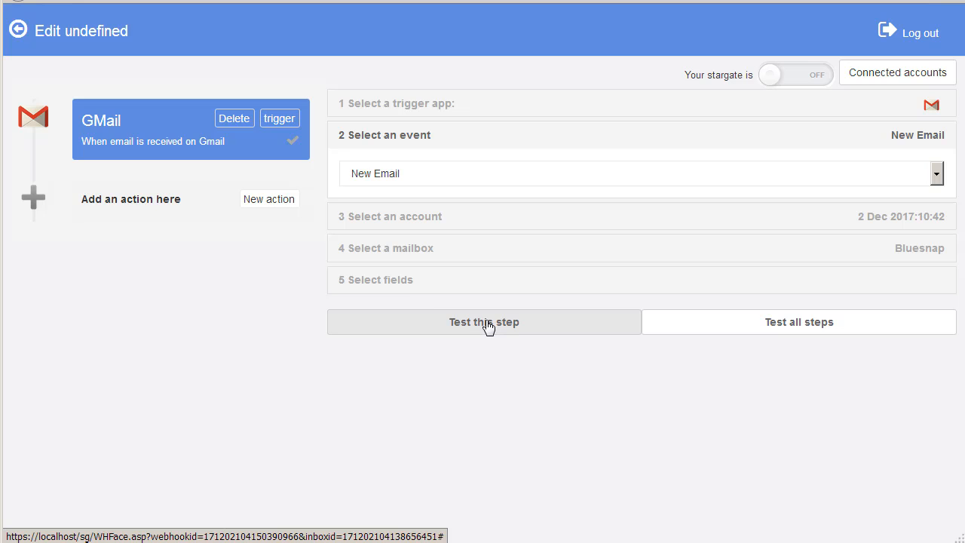
Add a Slack action after the GMail trigger and set its event to Send Channel Message.
click(273, 200)
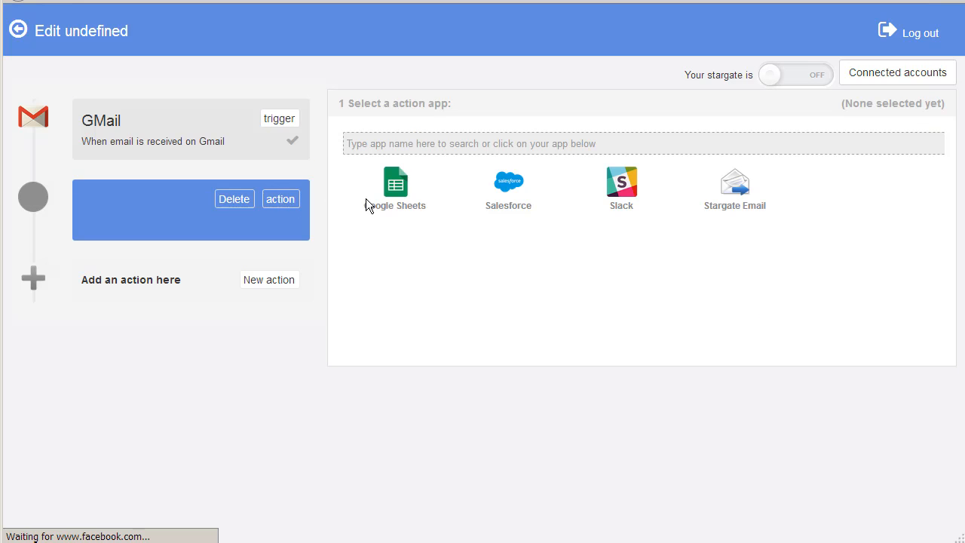
click(617, 195)
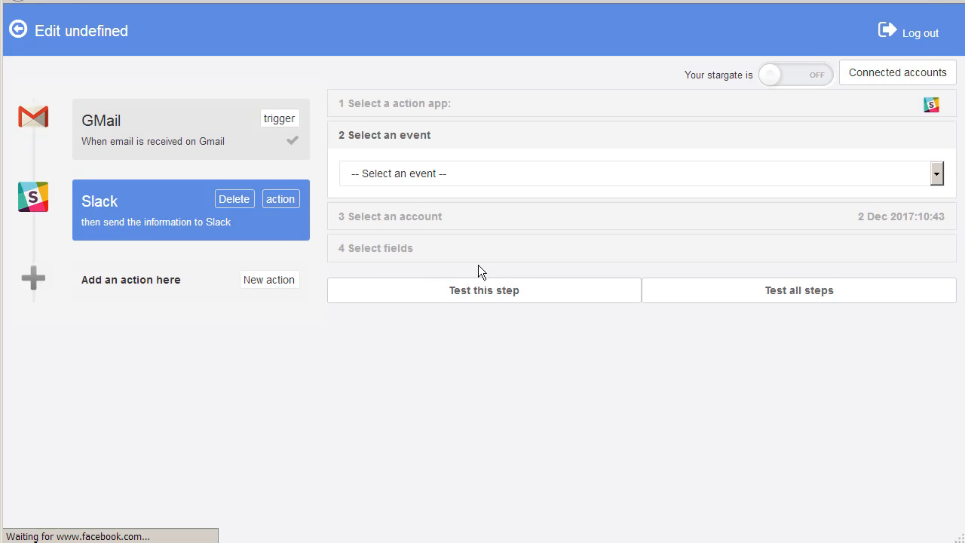
click(417, 175)
click(396, 217)
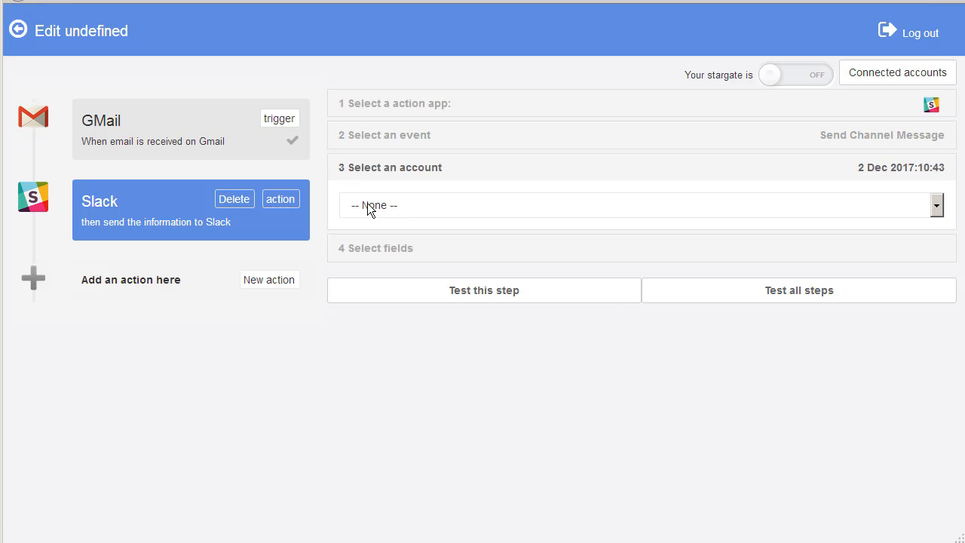
Start adding an account to the Slack action by signing in to the Stargate workspace and authorizing access.
click(368, 207)
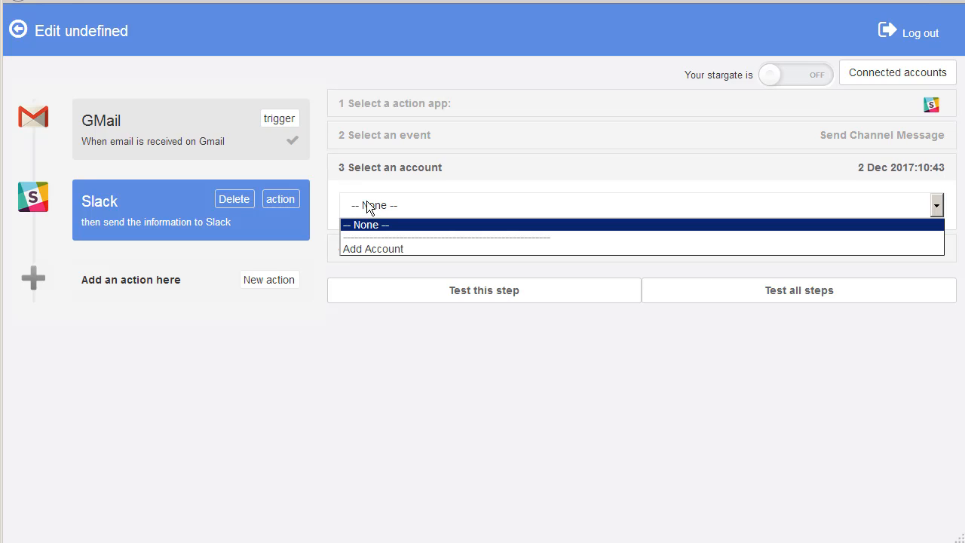
click(378, 246)
click(450, 236)
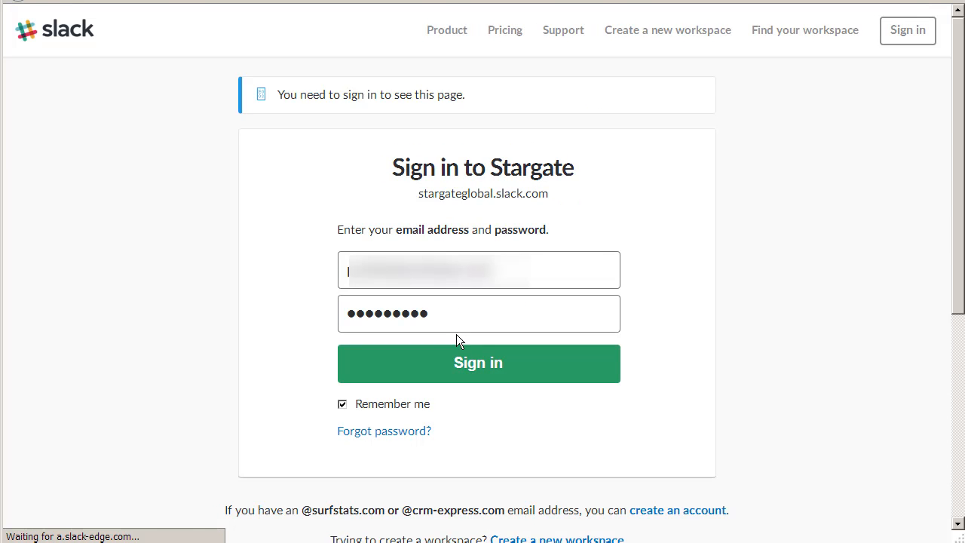
click(465, 355)
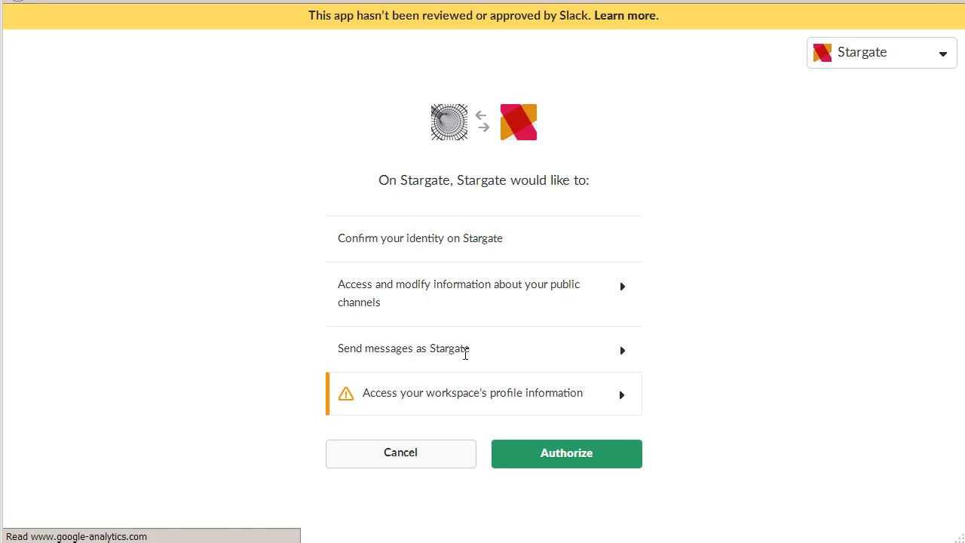
click(537, 449)
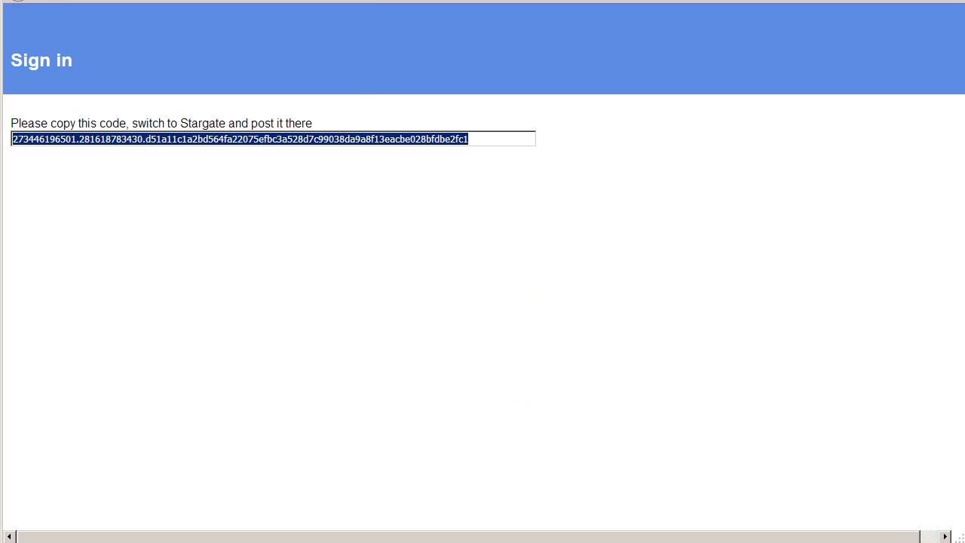
Copy the Slack authorization code and paste it into the Slack action's account Code field.
right_click(324, 146)
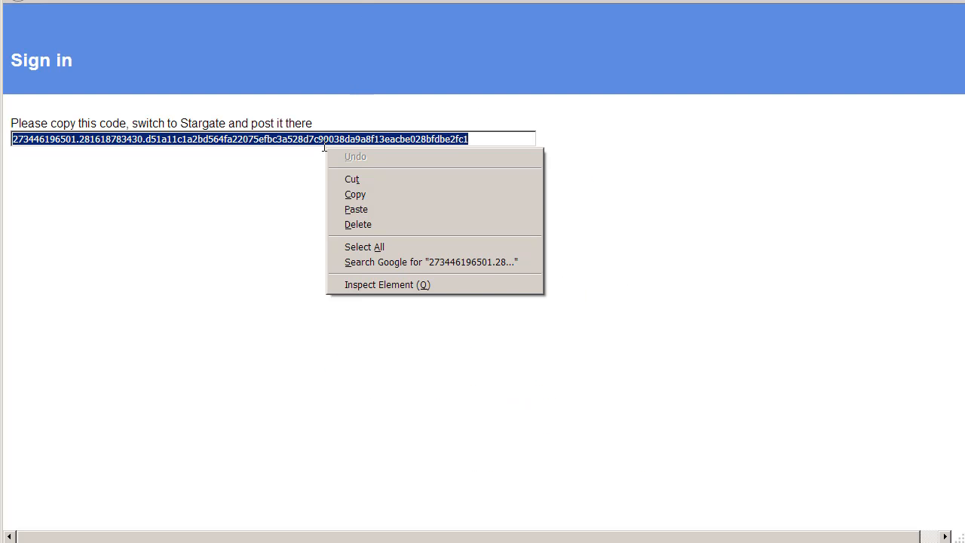
click(362, 198)
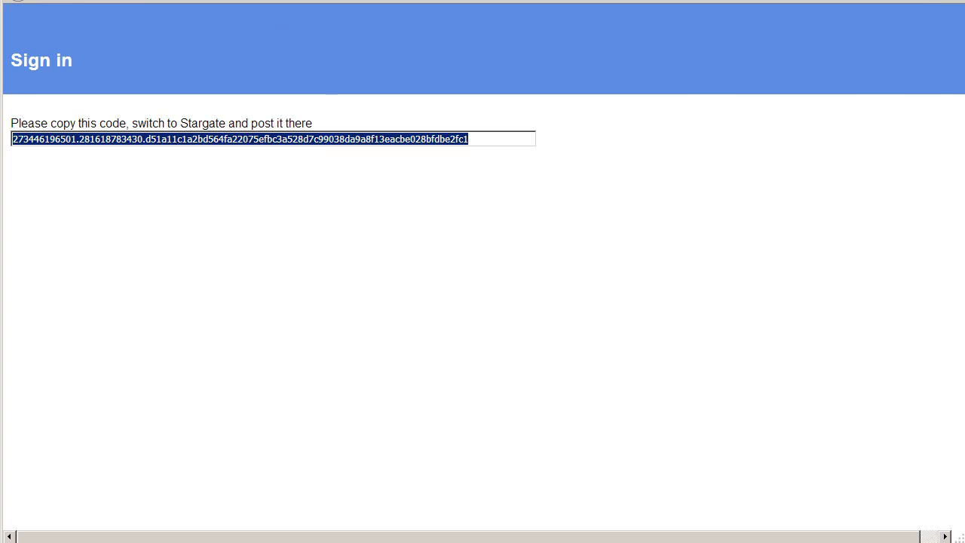
click(165, 0)
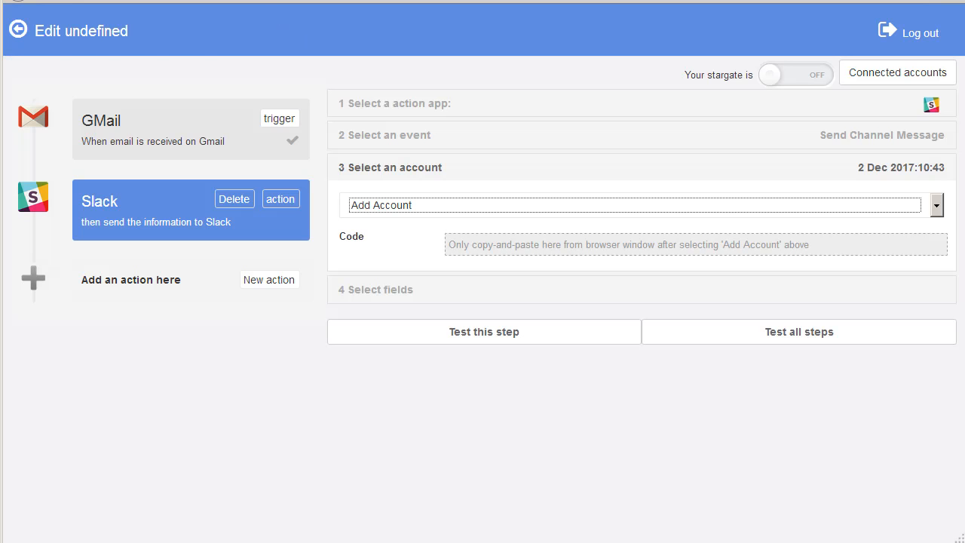
click(501, 247)
right_click(502, 248)
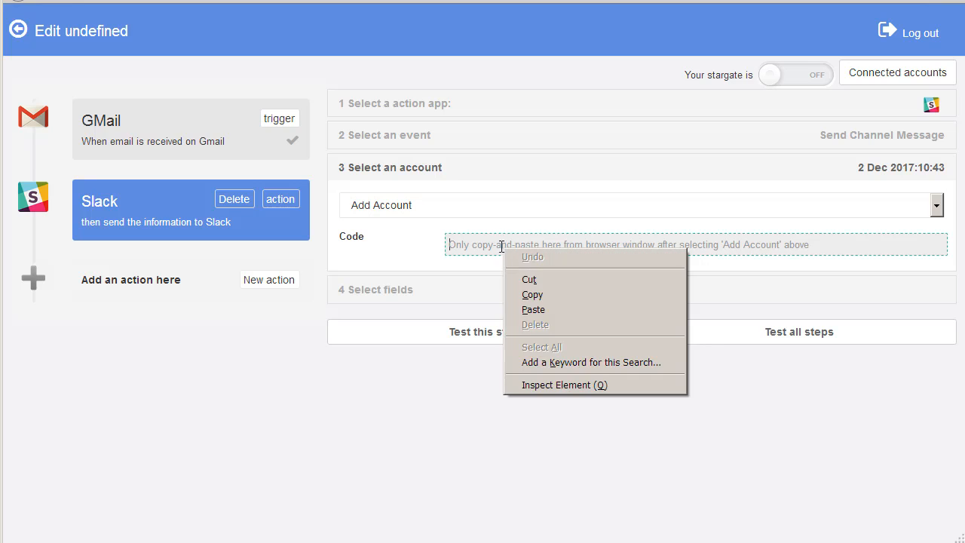
click(548, 309)
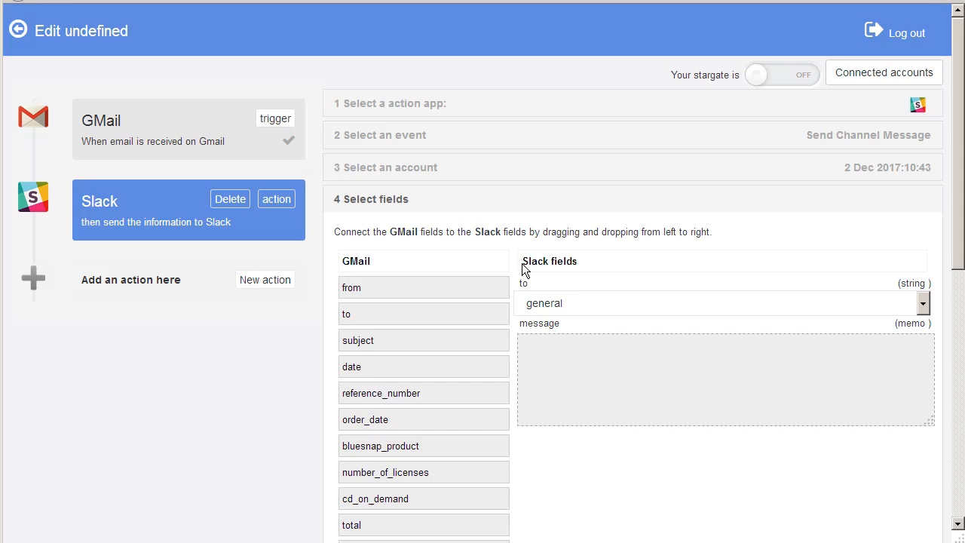
Choose general as the channel the Slack message is sent to.
click(564, 302)
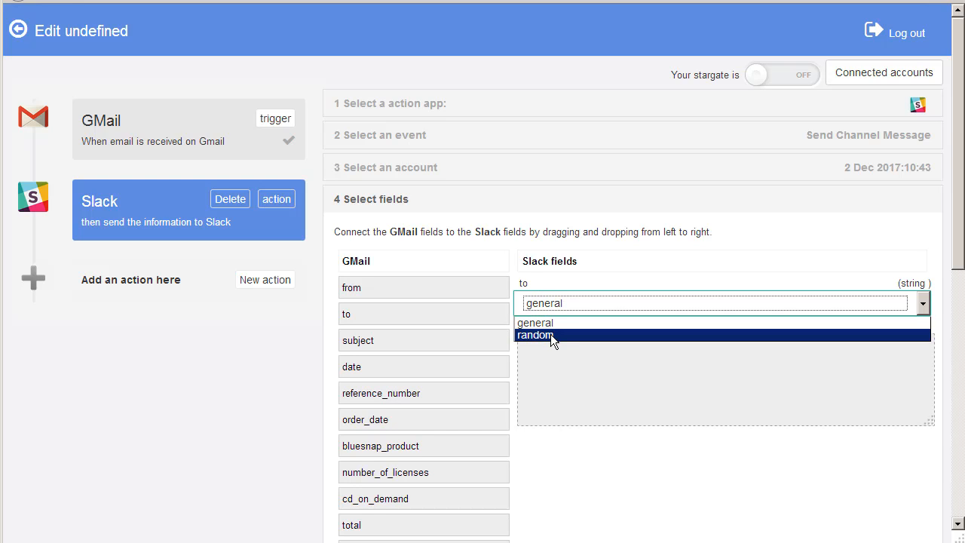
click(552, 327)
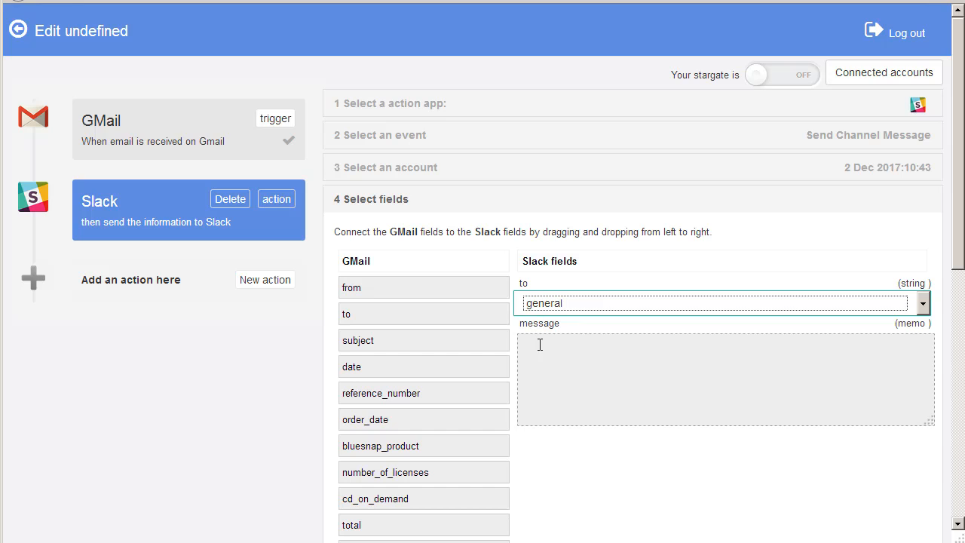
Begin the Slack message with "Hi" and a line reading "This is an order from" followed by the first_name and last_name fields.
click(564, 341)
text(Hi)
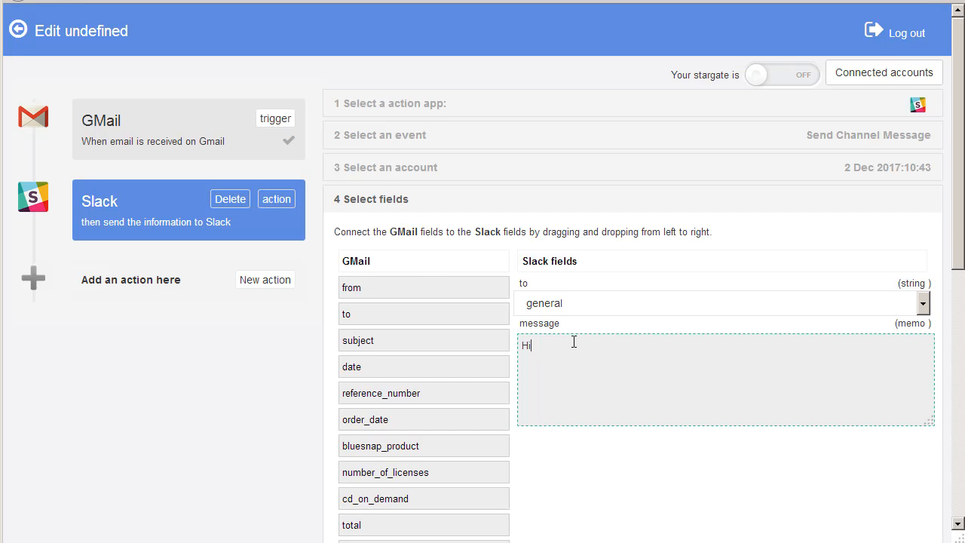
key(Return)
key(Return)
text(This is an order from)
scroll(372, 330, down, 3)
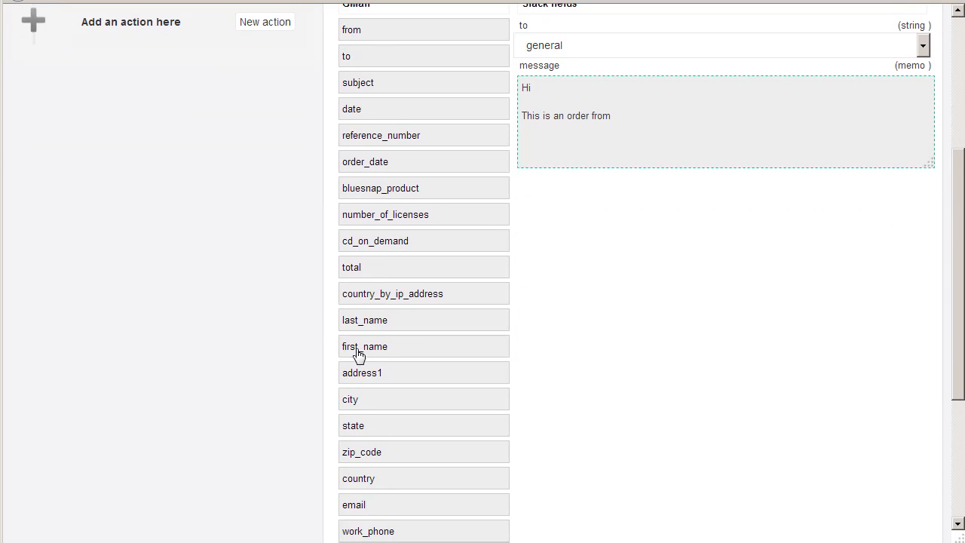
drag(358, 355, 631, 104)
drag(379, 322, 741, 114)
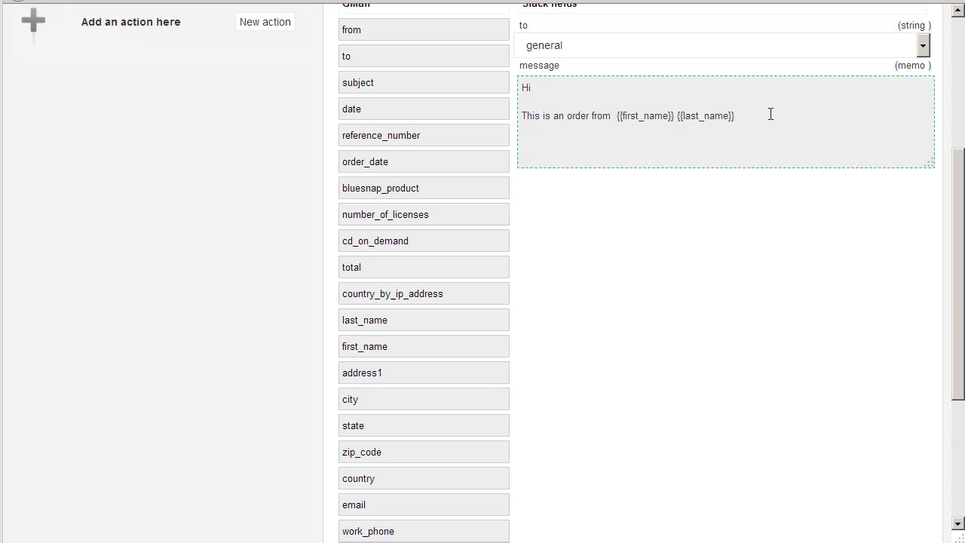
Add the line "Please contact the prospect at" with the email field to the Slack message, and close it with "Thanks!".
key(Return)
key(Return)
text(Please contact the prospect at)
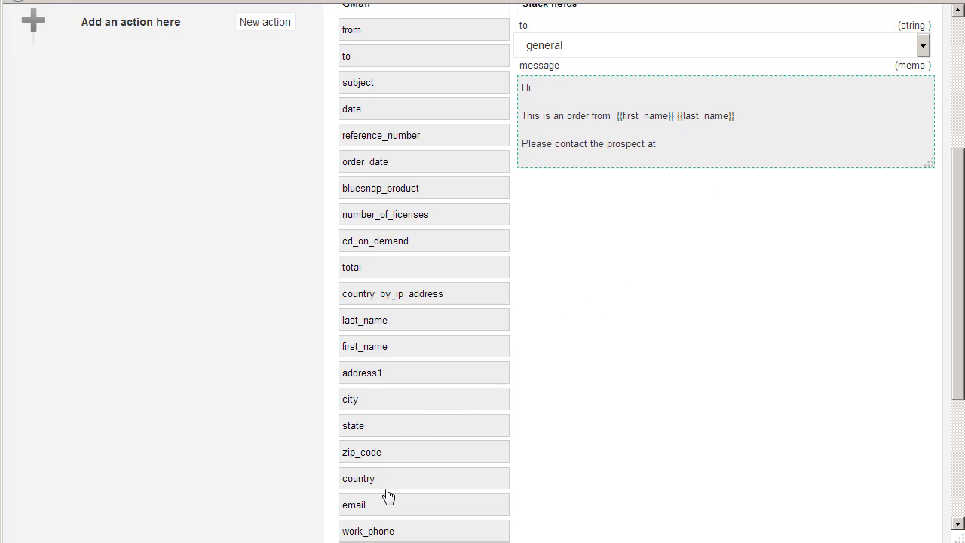
drag(362, 510, 701, 134)
click(767, 143)
key(Return)
key(Return)
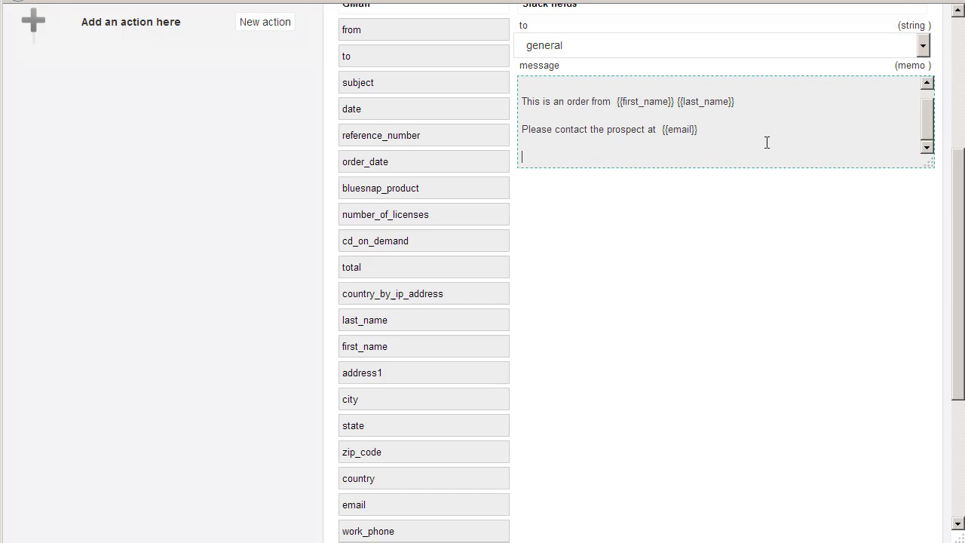
text(Thanks!)
Save the Slack action's fields and run a test of this step only, dismissing the test result.
scroll(765, 148, down, 3)
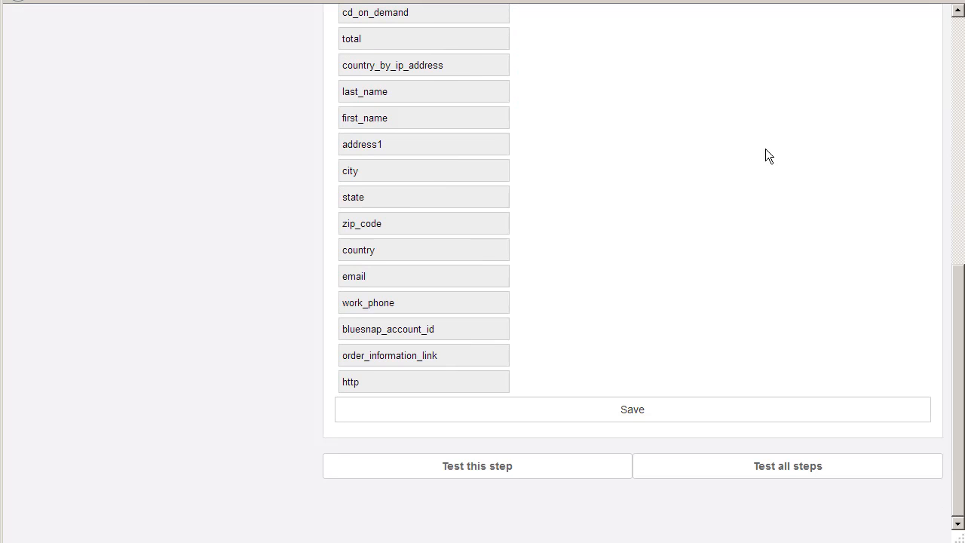
click(636, 410)
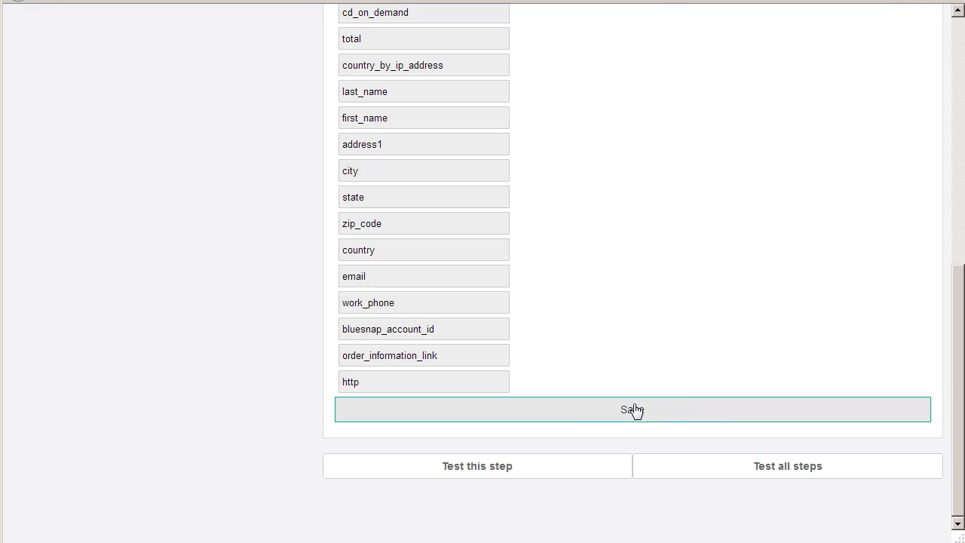
click(533, 471)
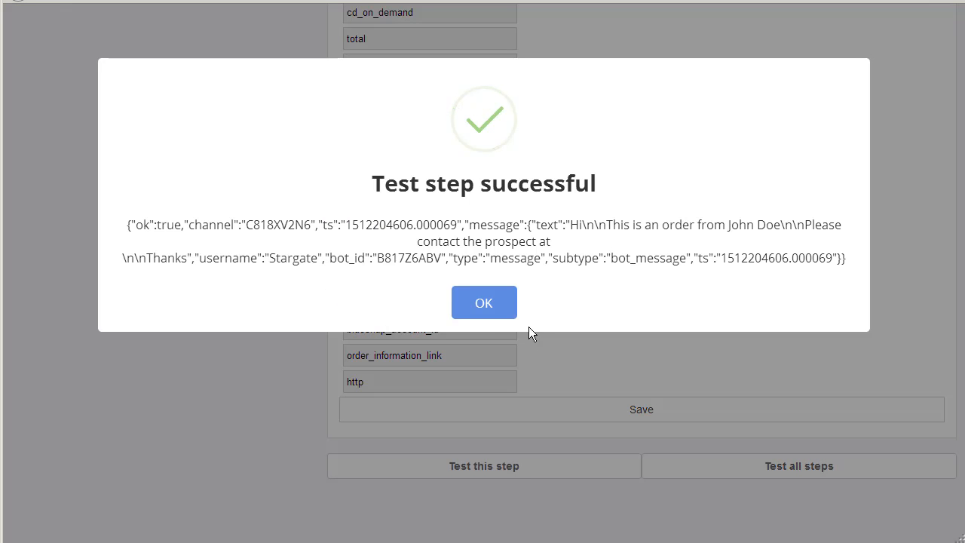
click(500, 306)
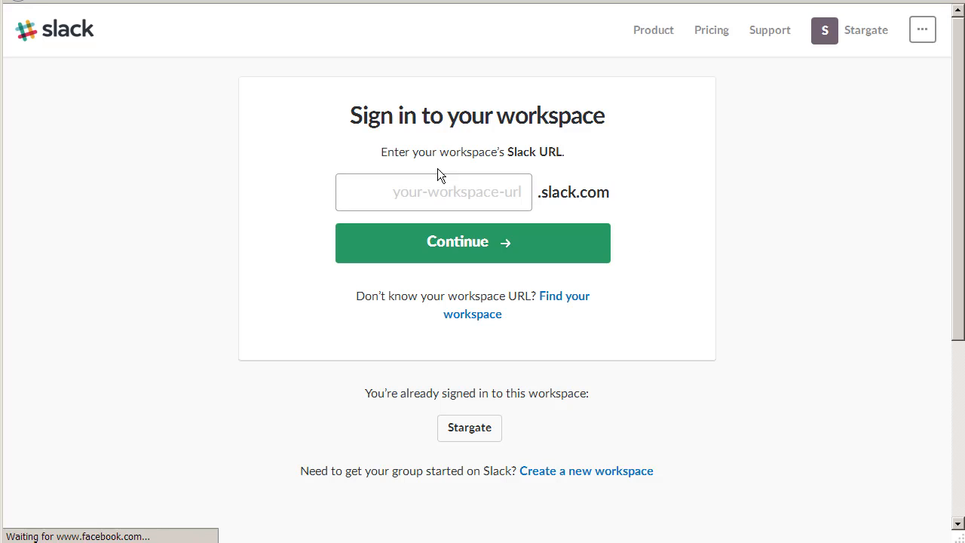
Return from the Slack page to the gate editor and turn the stargate on.
click(423, 249)
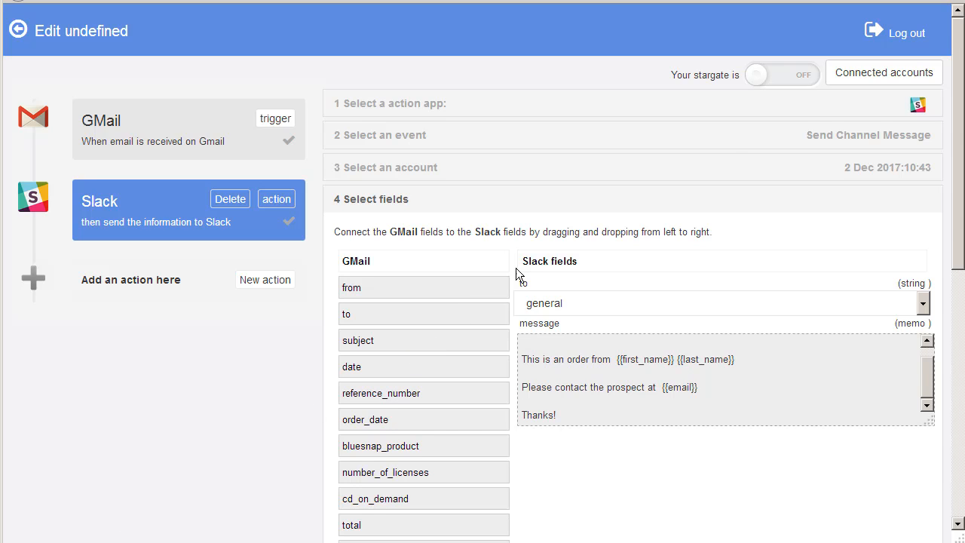
click(773, 76)
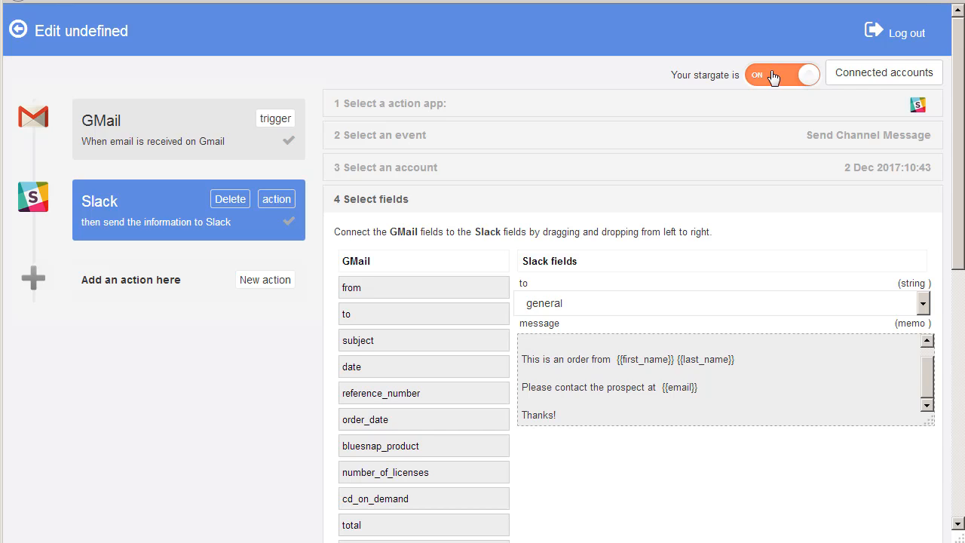